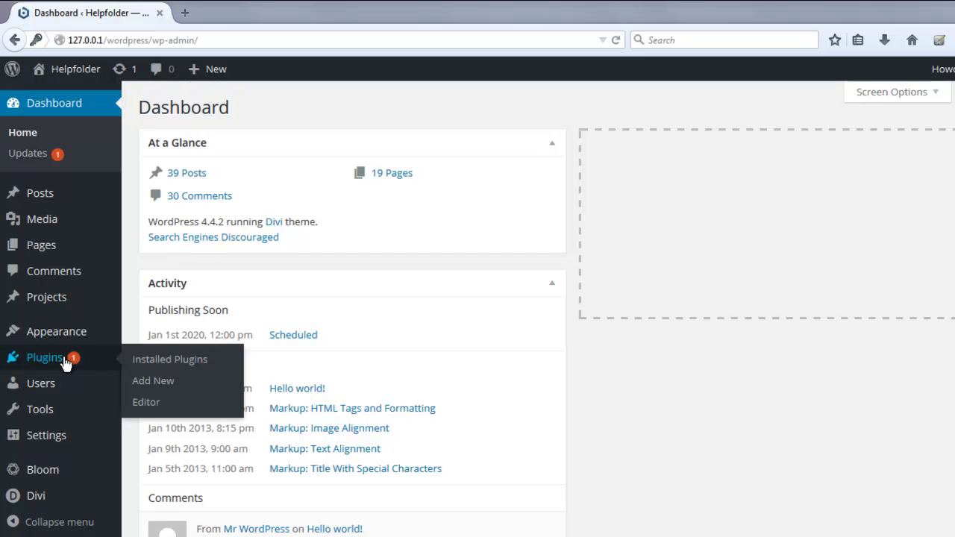
Go to Plugins > Add New to reach the Add Plugins page.
{"action": "left_click", "coordinate": [167, 382]}
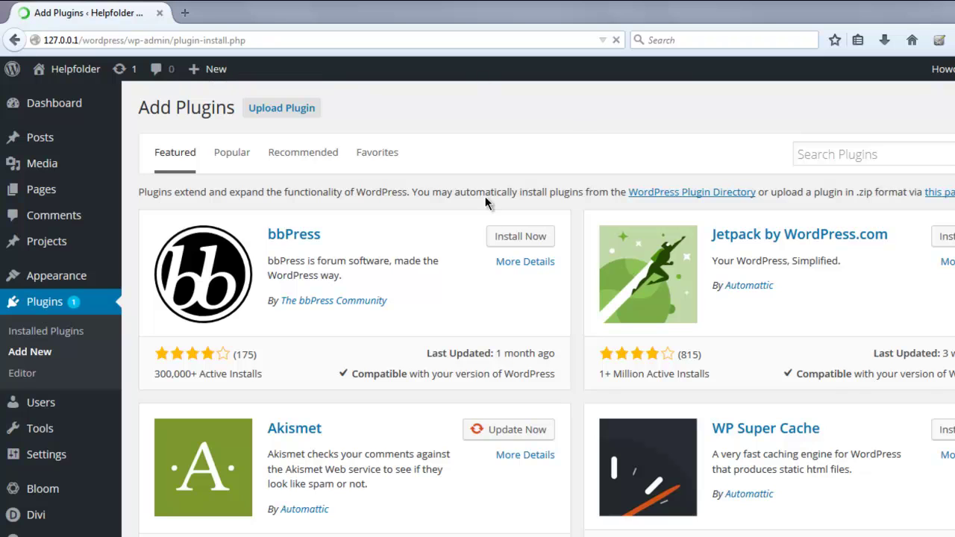
Search the plugin directory for 'Animate It', then install and activate Animate It!
{"action": "left_click", "coordinate": [848, 155]}
{"action": "type", "text": "An"}
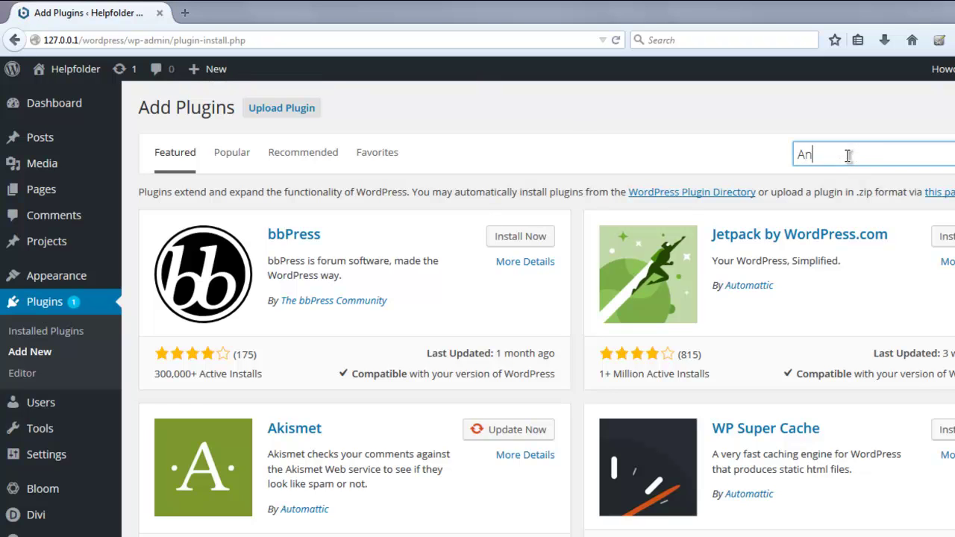
{"action": "type", "text": "imate It"}
{"action": "key", "text": "Return"}
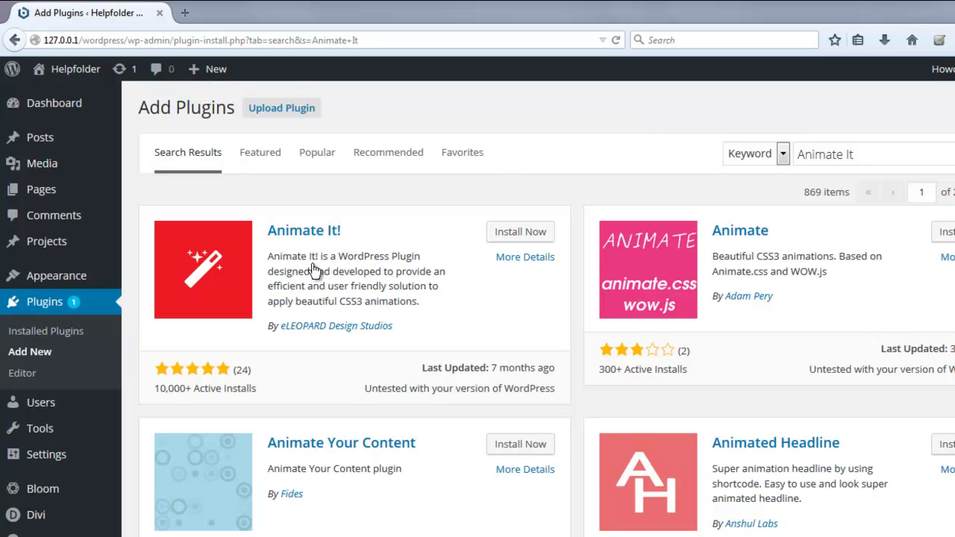
{"action": "left_click", "coordinate": [510, 234]}
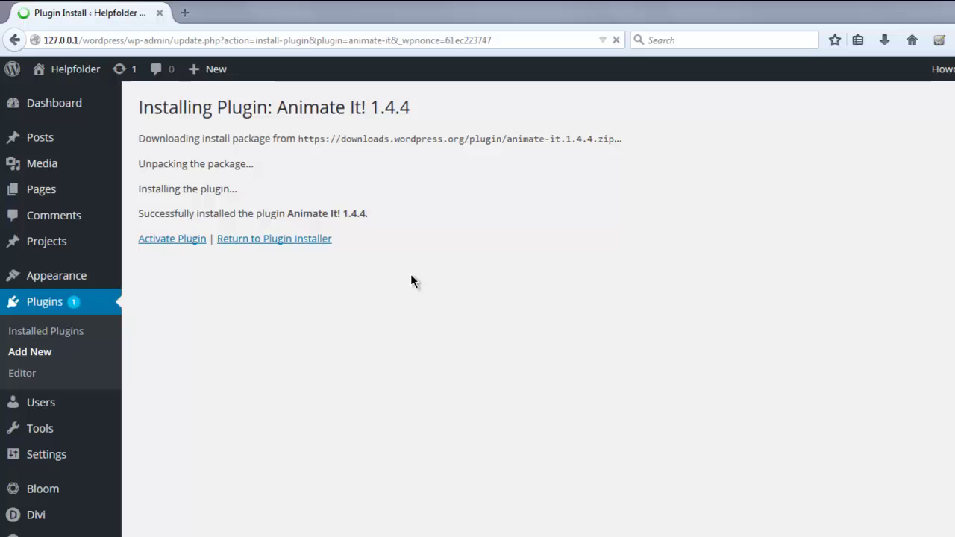
{"action": "left_click", "coordinate": [169, 241]}
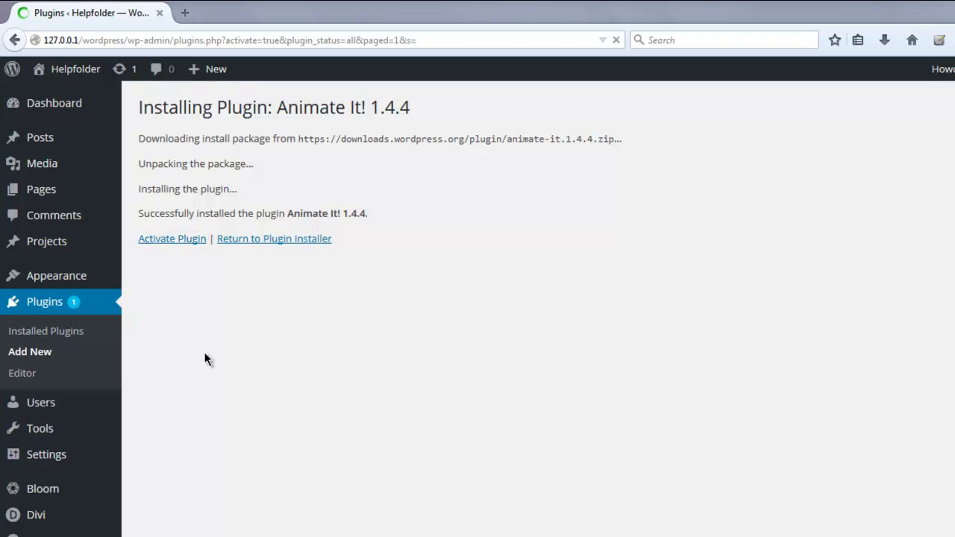
{"action": "mouse_move", "coordinate": [40, 137]}
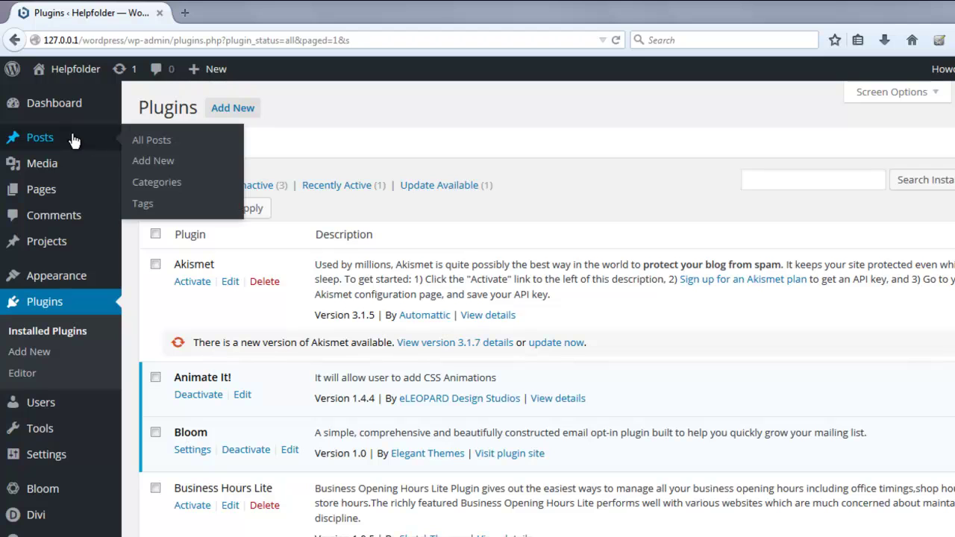
Open the Hello world! post for editing and delete its Twitter link line.
{"action": "left_click", "coordinate": [166, 141]}
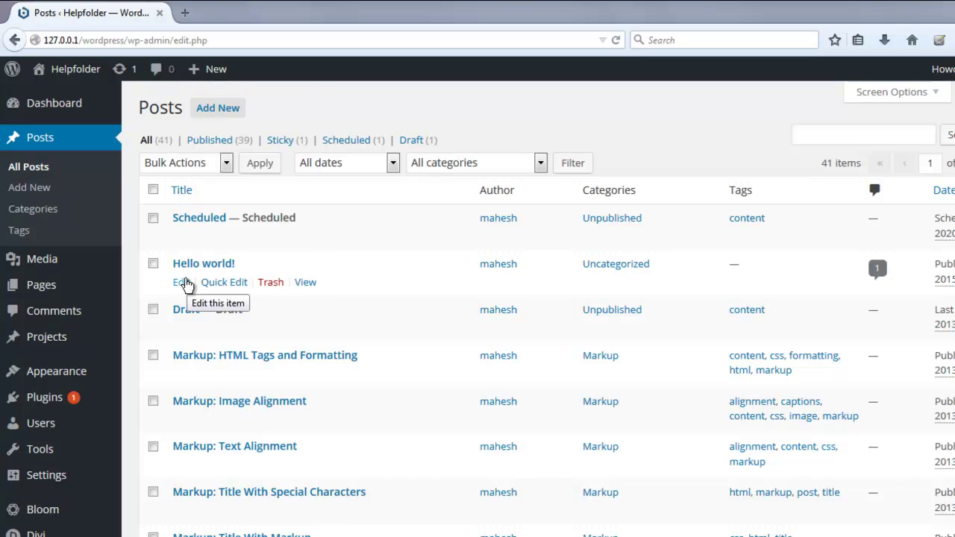
{"action": "left_click", "coordinate": [181, 282]}
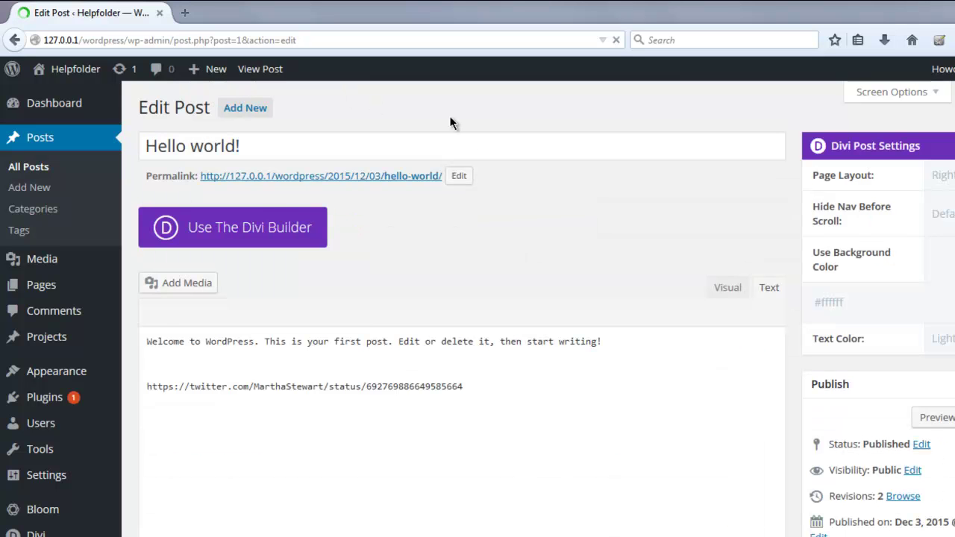
{"action": "scroll", "coordinate": [451, 123], "scroll_direction": "down", "scroll_amount": 1}
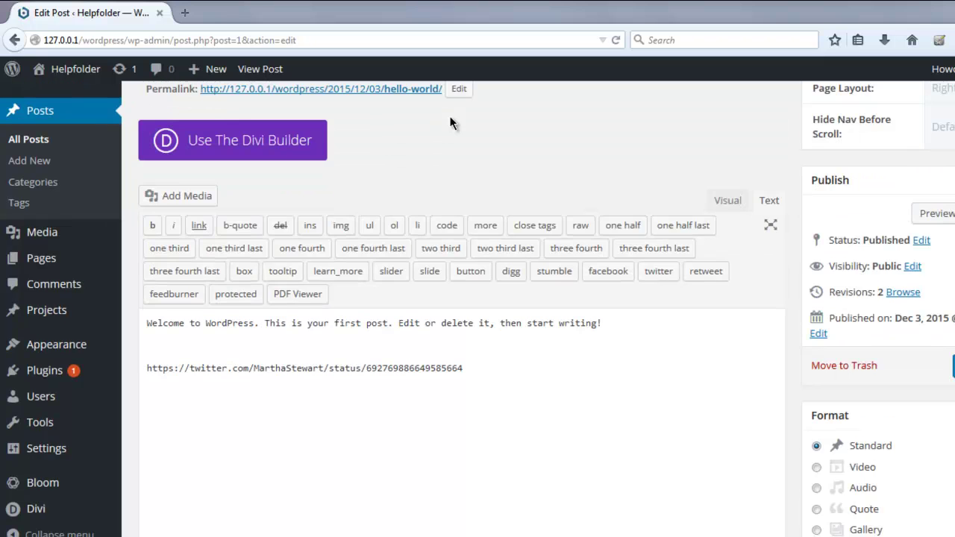
{"action": "triple_click", "coordinate": [207, 368]}
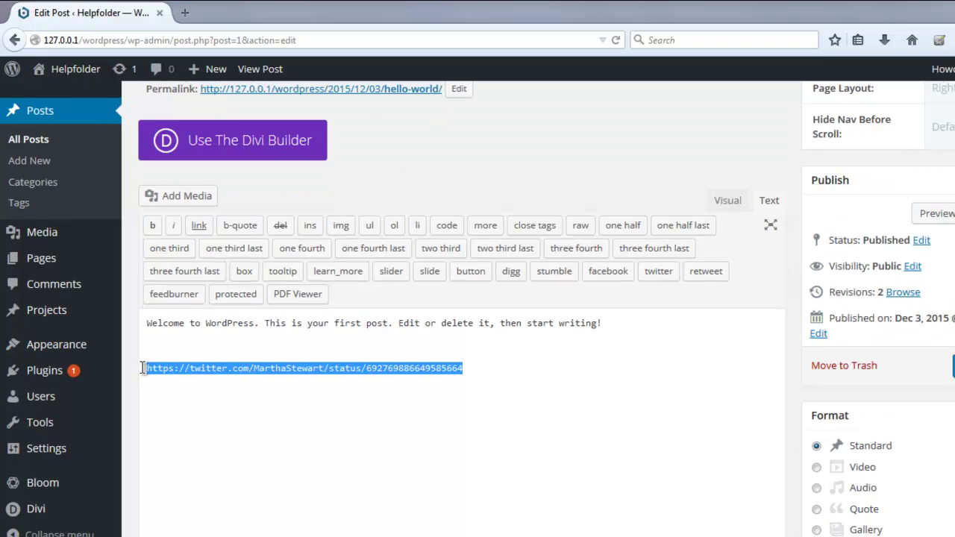
{"action": "key", "text": "BackSpace"}
Copy the first-post sentence and paste it repeatedly into several paragraphs.
{"action": "left_click_drag", "start_coordinate": [601, 323], "coordinate": [267, 324]}
{"action": "key", "text": "ctrl+c"}
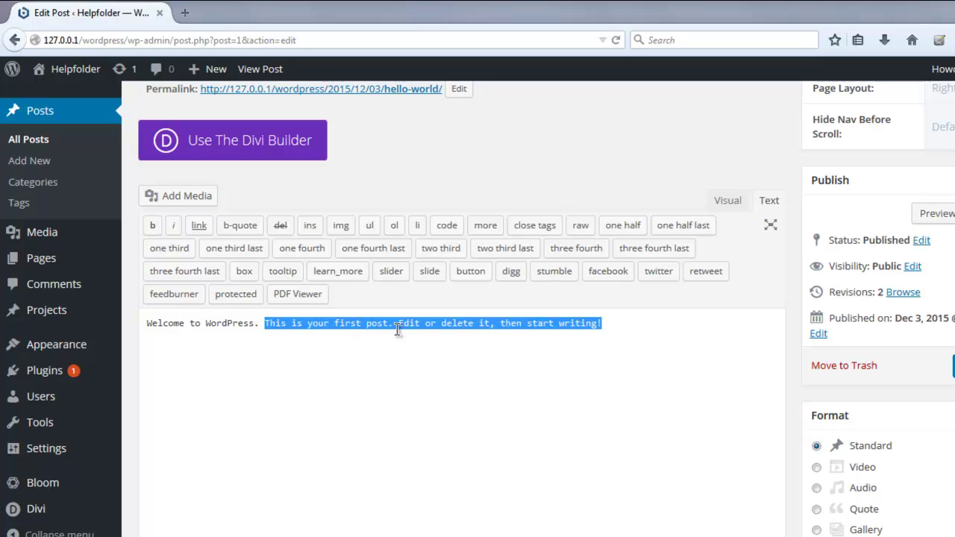
{"action": "left_click", "coordinate": [631, 323]}
{"action": "type", "text": "This is your first post. Edit or delete it, then start writing!"}
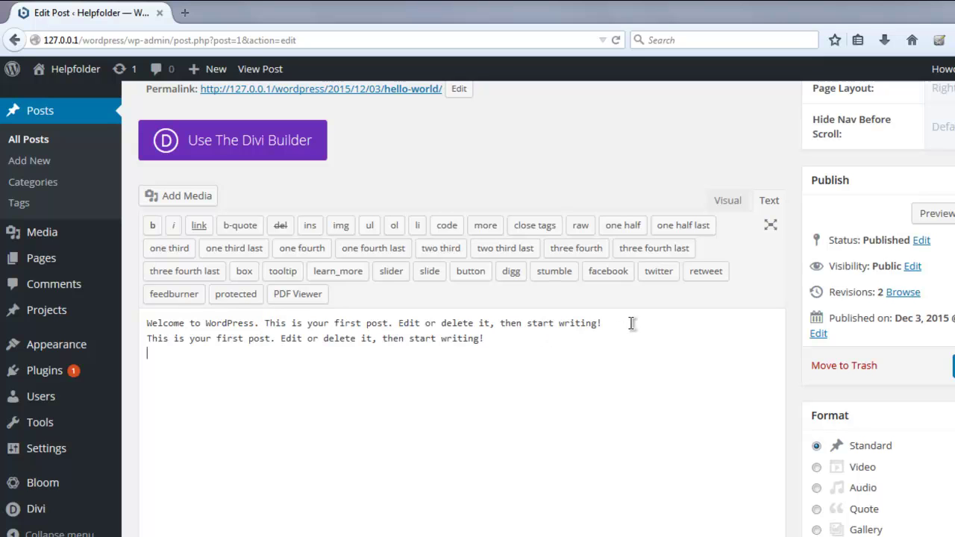
{"action": "key", "text": "Return"}
{"action": "type", "text": "This is your first post. Edit or delete it, then start writing!"}
{"action": "key", "text": "Return"}
{"action": "key", "text": "ctrl+v"}
{"action": "key", "text": "ctrl+v"}
{"action": "key", "text": "ctrl+v"}
{"action": "key", "text": "ctrl+v"}
{"action": "key", "text": "ctrl+v"}
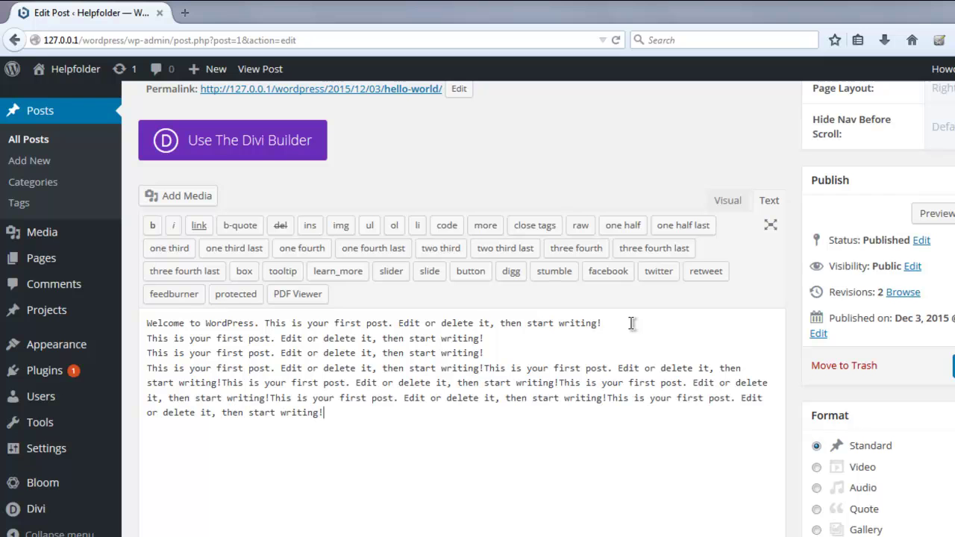
{"action": "key", "text": "Return"}
{"action": "key", "text": "ctrl+v"}
{"action": "key", "text": "ctrl+v"}
{"action": "key", "text": "ctrl+v"}
{"action": "key", "text": "ctrl+v"}
{"action": "key", "text": "ctrl+v"}
{"action": "key", "text": "ctrl+v"}
{"action": "key", "text": "ctrl+v"}
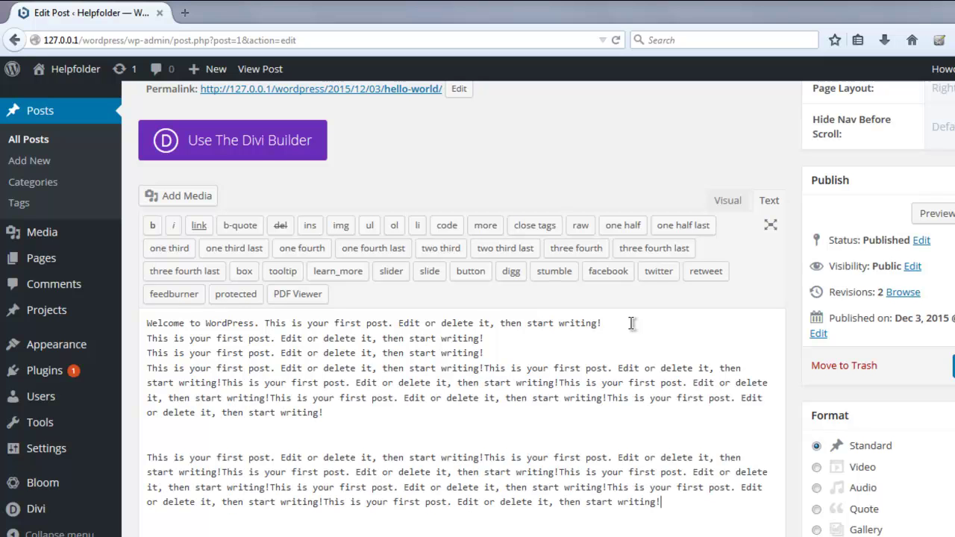
{"action": "key", "text": "ctrl+v"}
{"action": "key", "text": "Return"}
{"action": "key", "text": "Return"}
{"action": "key", "text": "Return"}
{"action": "key", "text": "ctrl+v"}
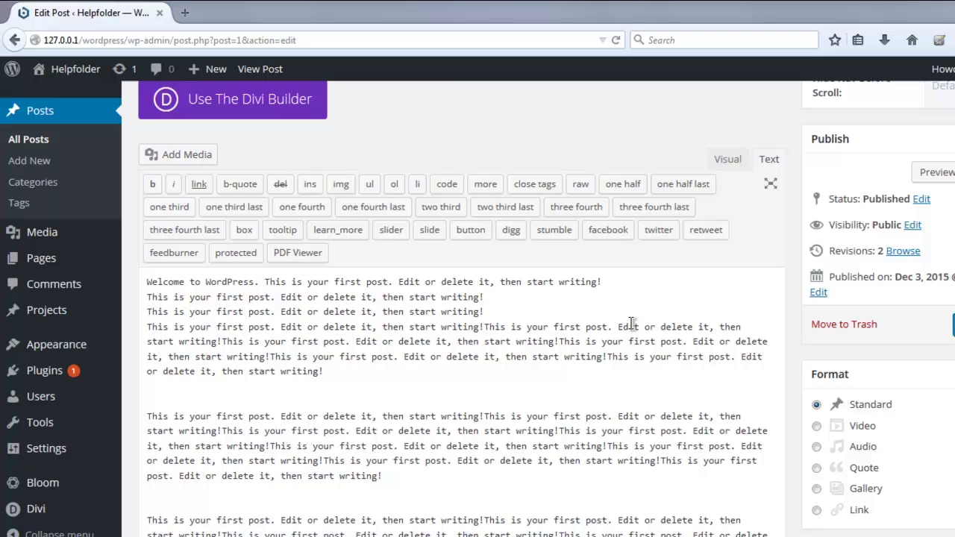
{"action": "key", "text": "ctrl+v"}
{"action": "key", "text": "ctrl+v"}
Select the block of repeated text and switch the post editor to Visual view.
{"action": "left_click", "coordinate": [608, 266]}
{"action": "key", "text": "Return"}
{"action": "key", "text": "Return"}
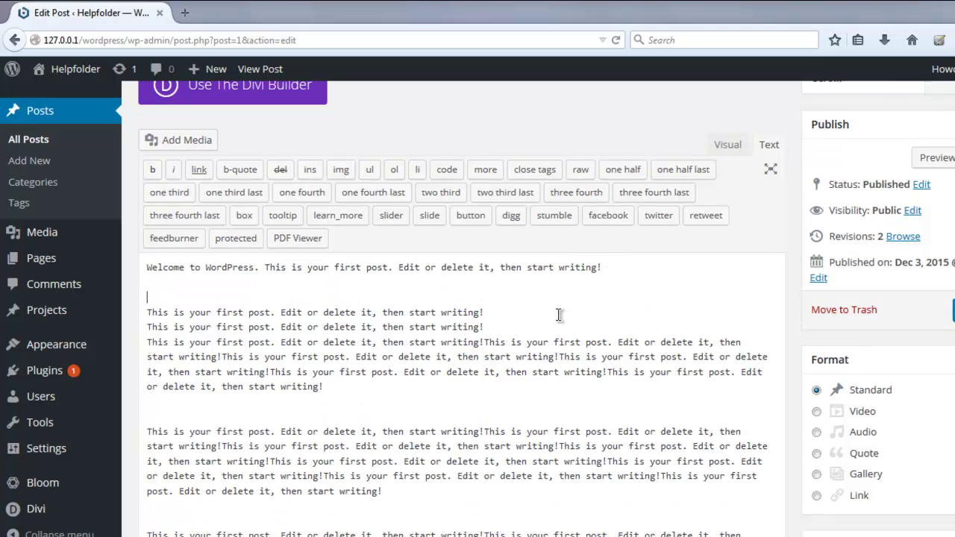
{"action": "left_click", "coordinate": [512, 323]}
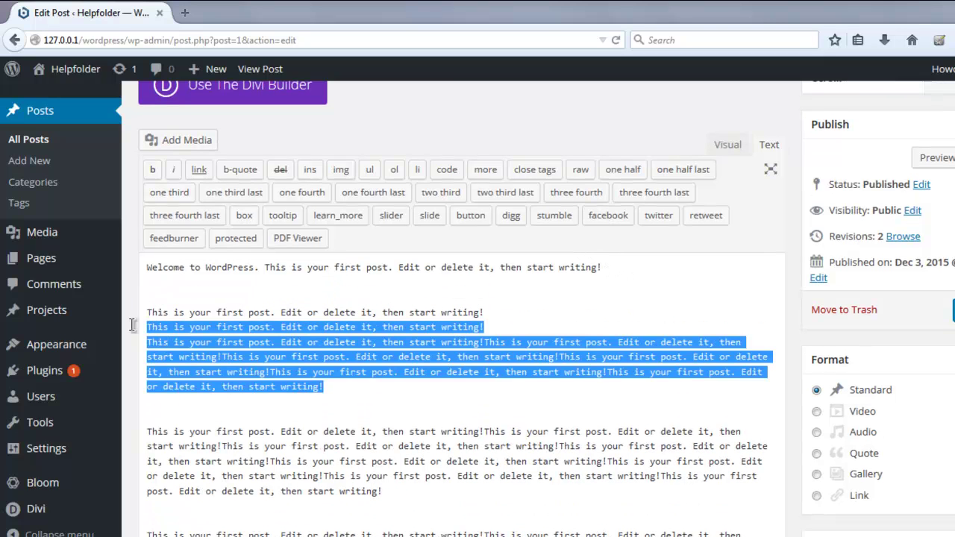
{"action": "left_click_drag", "start_coordinate": [378, 389], "coordinate": [327, 301]}
{"action": "left_click", "coordinate": [326, 299]}
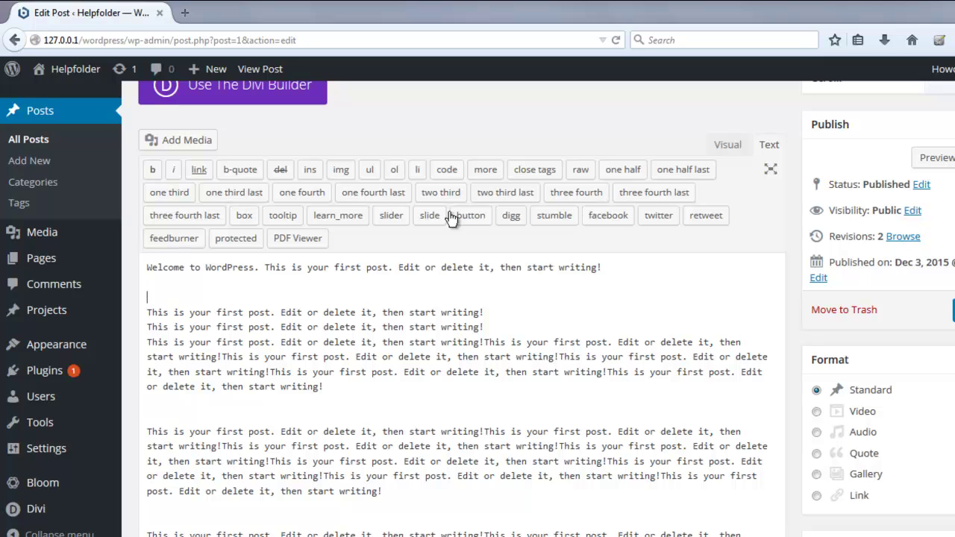
{"action": "left_click", "coordinate": [726, 146]}
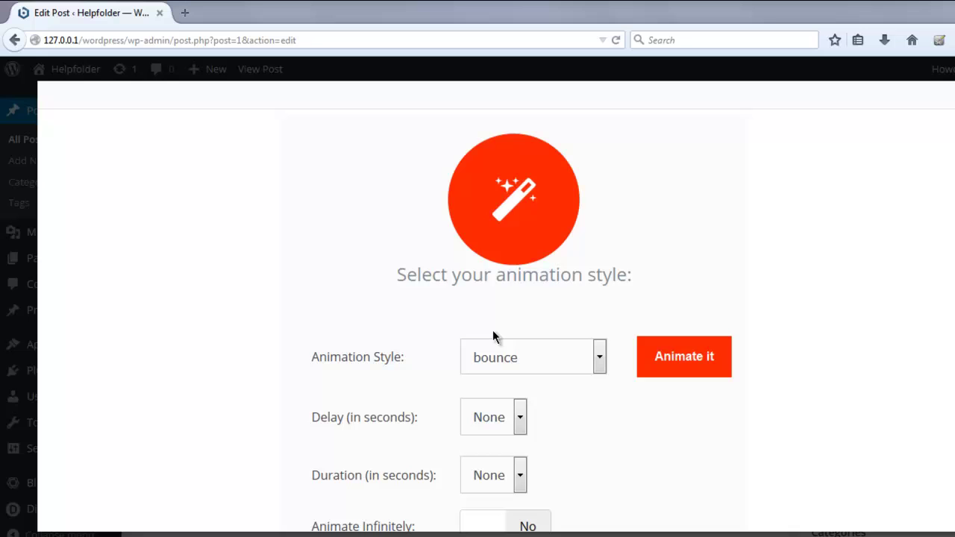
Preview the bounce, flash, pulse and rubberBand animation styles.
{"action": "left_click", "coordinate": [683, 358]}
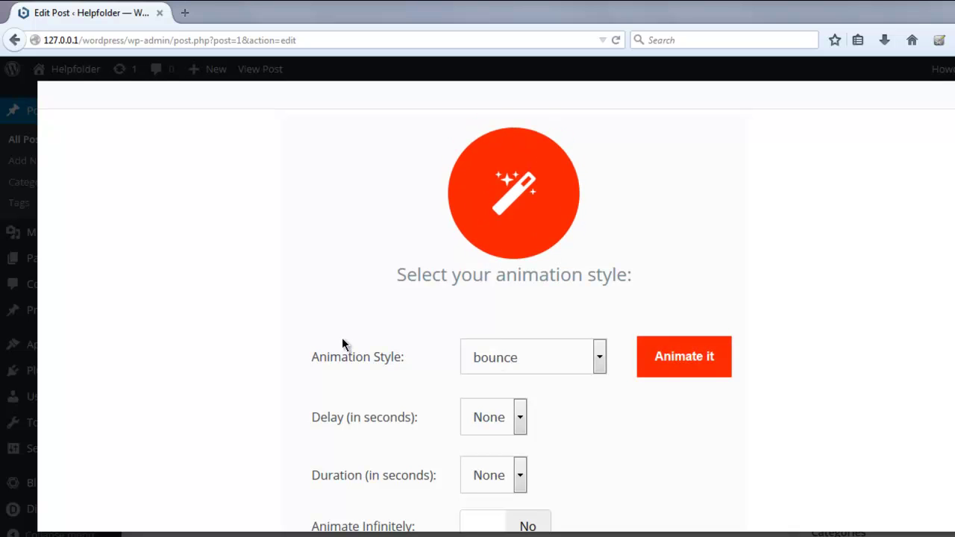
{"action": "left_click", "coordinate": [535, 366]}
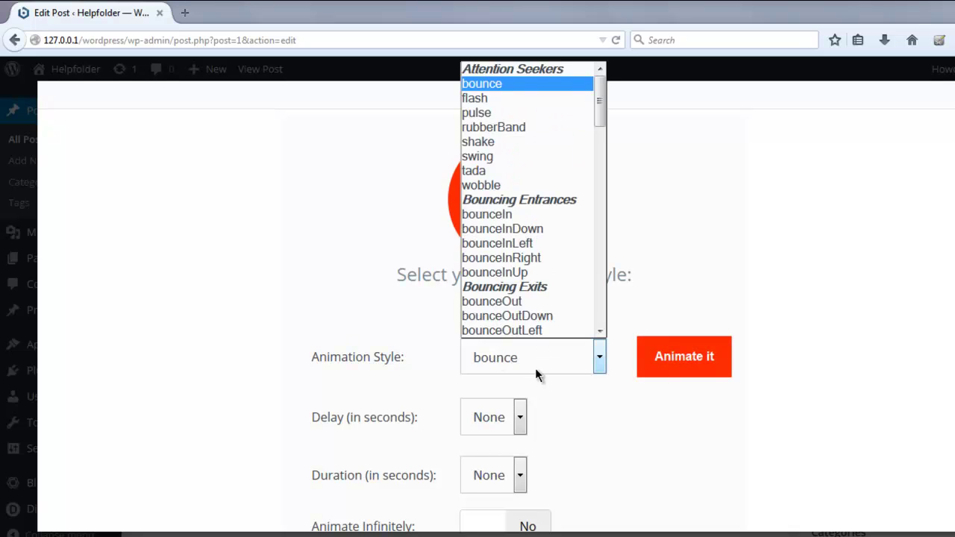
{"action": "left_click", "coordinate": [499, 98]}
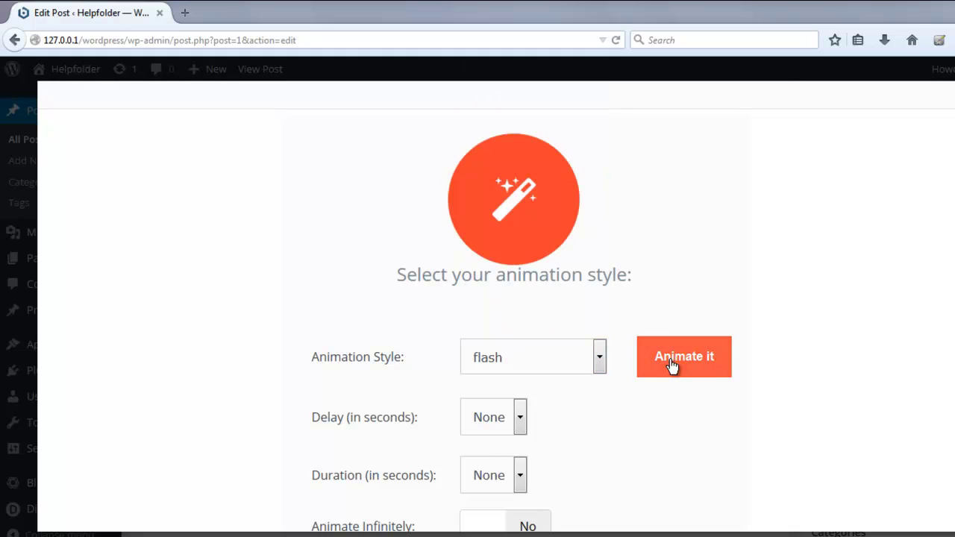
{"action": "left_click", "coordinate": [510, 359]}
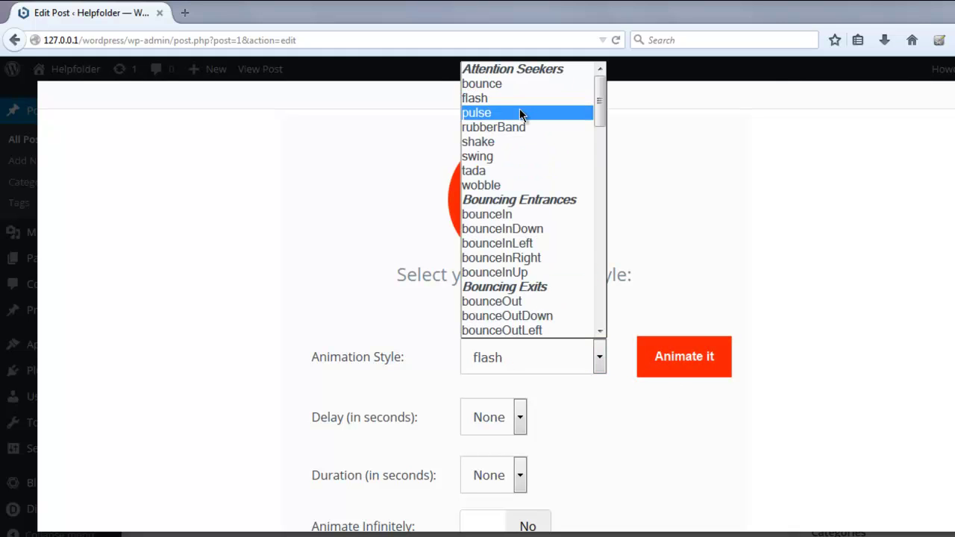
{"action": "left_click", "coordinate": [519, 111]}
{"action": "left_click", "coordinate": [499, 339]}
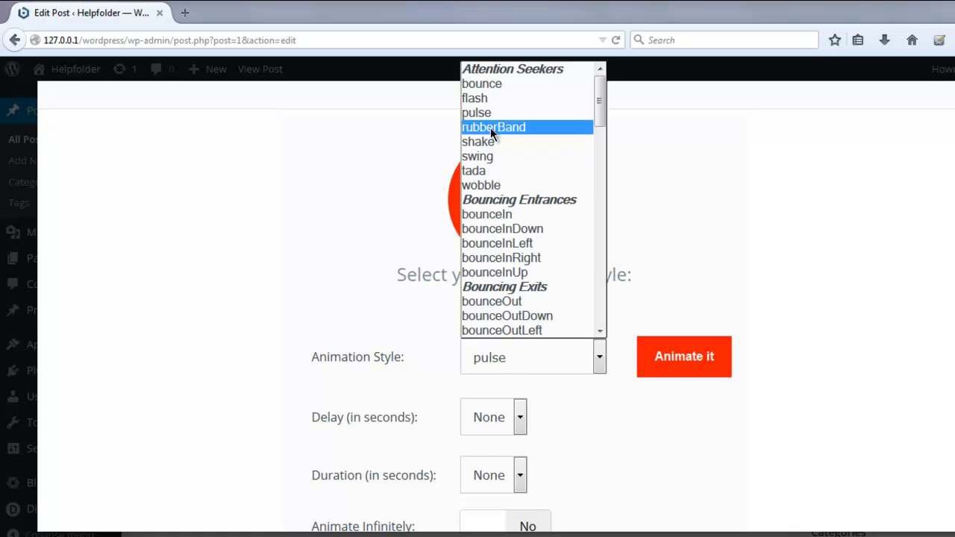
{"action": "left_click", "coordinate": [497, 126]}
Preview the shake, swing and tada styles, ending on wobble.
{"action": "left_click", "coordinate": [507, 357]}
{"action": "left_click", "coordinate": [498, 141]}
{"action": "left_click", "coordinate": [518, 357]}
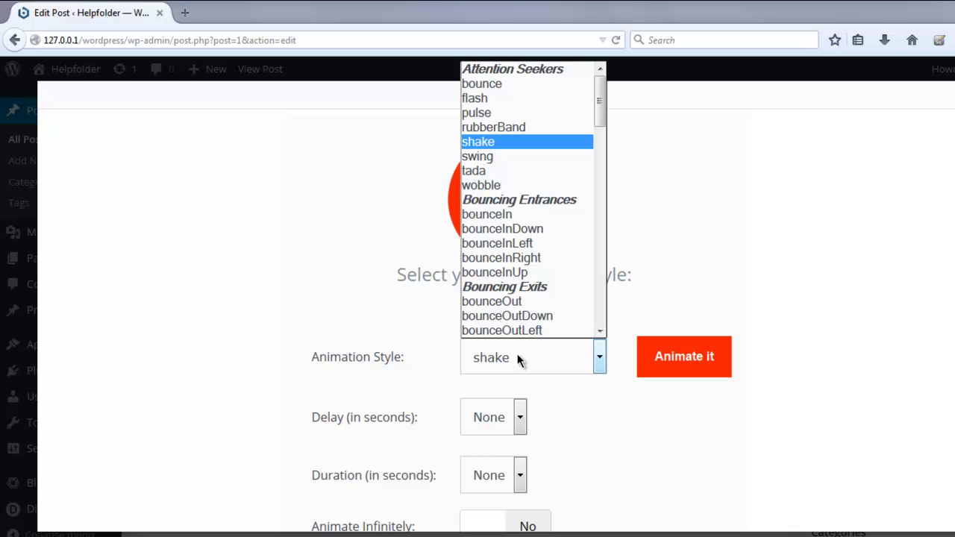
{"action": "left_click", "coordinate": [506, 156]}
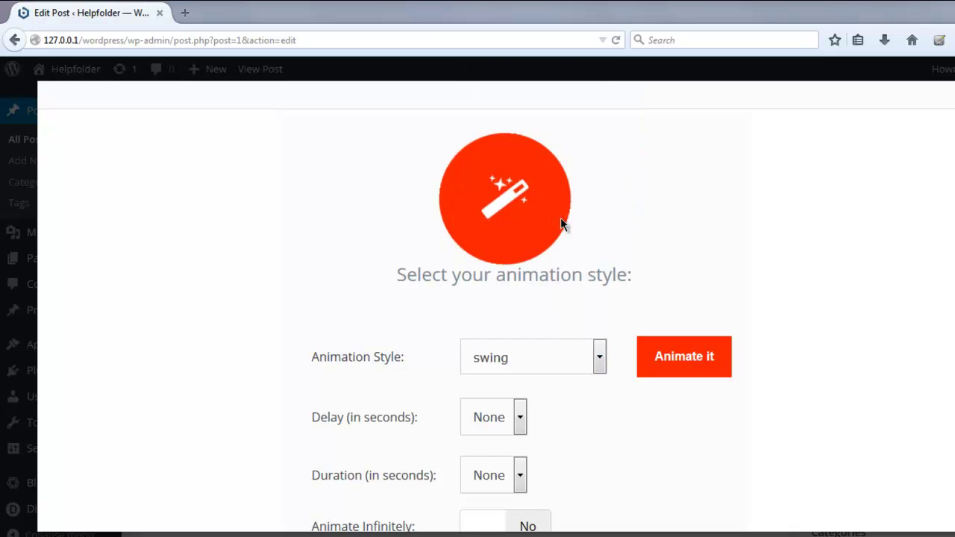
{"action": "left_click", "coordinate": [543, 358]}
{"action": "left_click", "coordinate": [498, 173]}
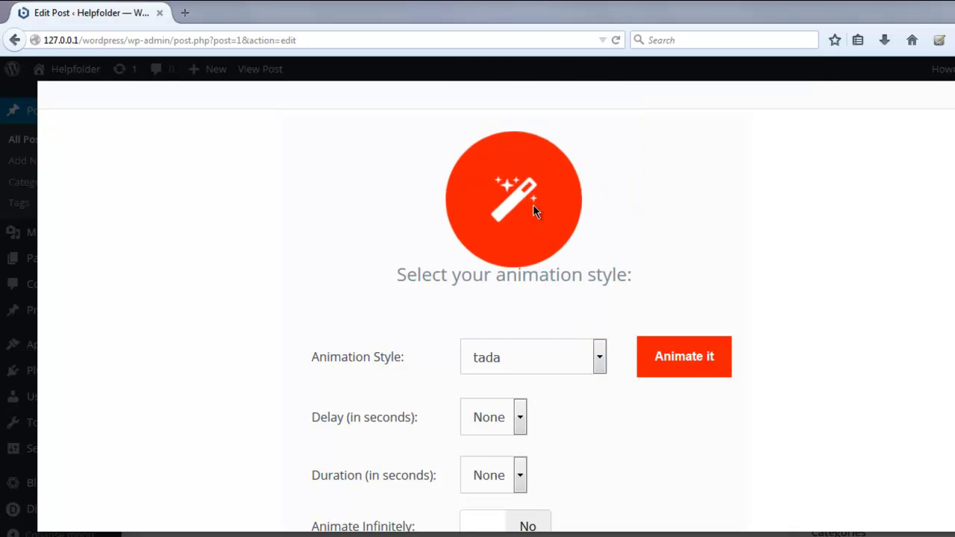
{"action": "left_click", "coordinate": [516, 352]}
{"action": "left_click", "coordinate": [500, 185]}
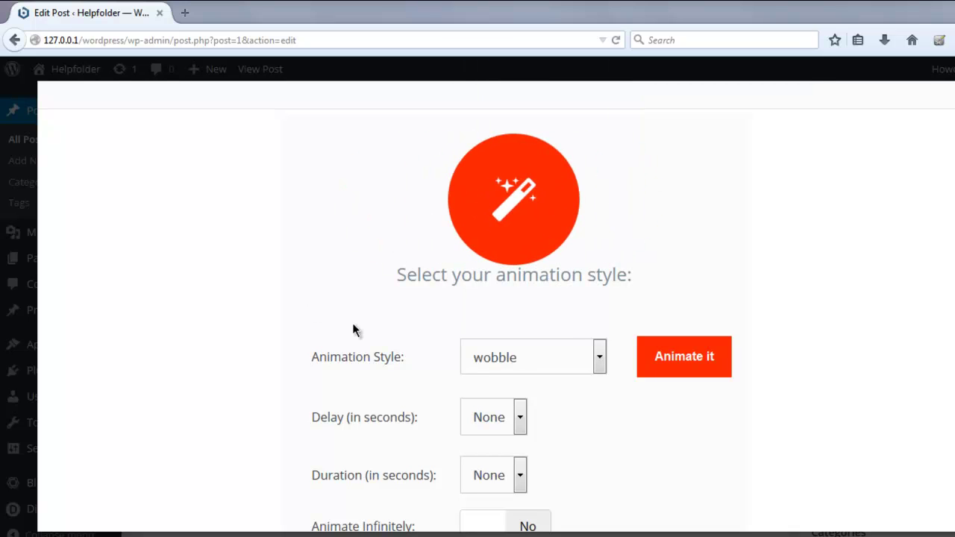
Set the animation duration to 6.0 seconds and make it repeat infinitely.
{"action": "scroll", "coordinate": [354, 330], "scroll_direction": "down", "scroll_amount": 2}
{"action": "scroll", "coordinate": [362, 327], "scroll_direction": "down", "scroll_amount": 2}
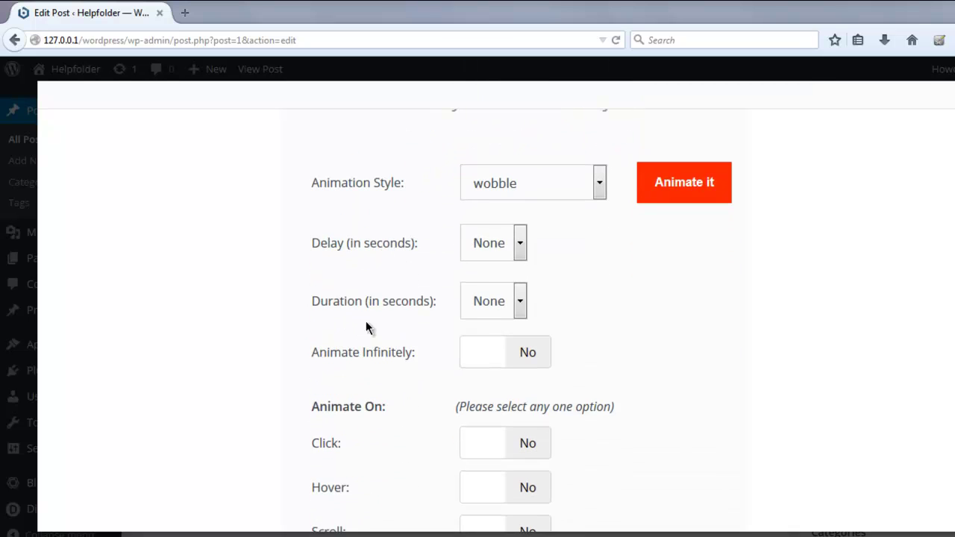
{"action": "left_click", "coordinate": [508, 301]}
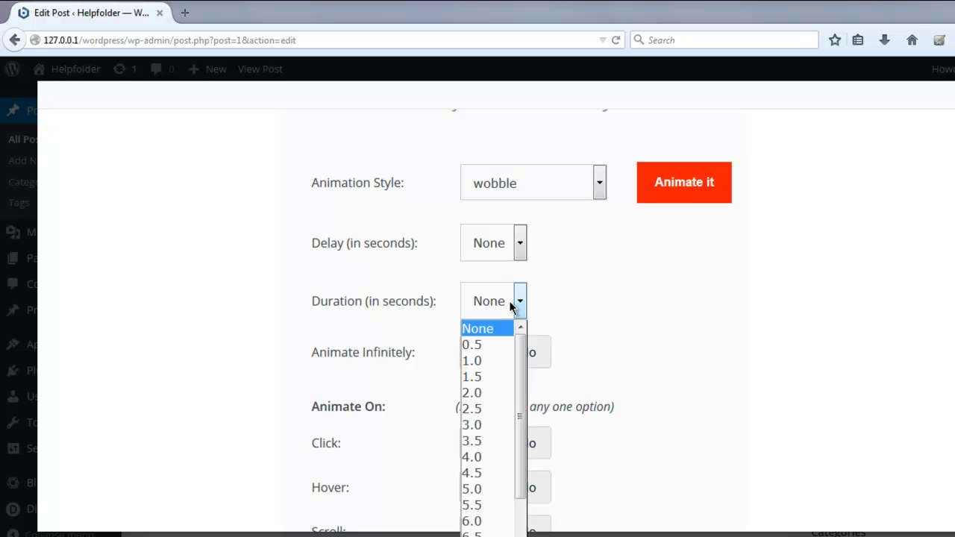
{"action": "left_click", "coordinate": [489, 521]}
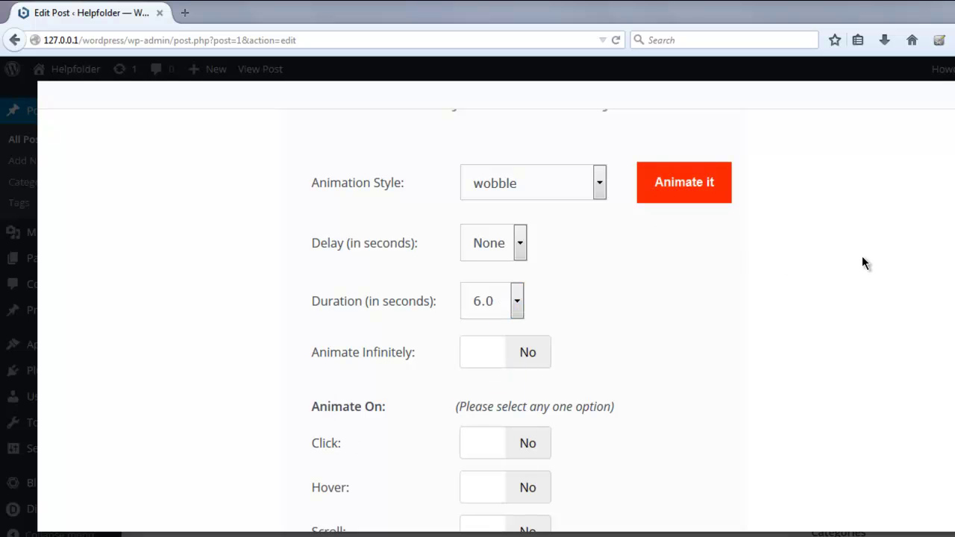
{"action": "scroll", "coordinate": [862, 258], "scroll_direction": "up", "scroll_amount": 4}
{"action": "scroll", "coordinate": [862, 258], "scroll_direction": "down", "scroll_amount": 6}
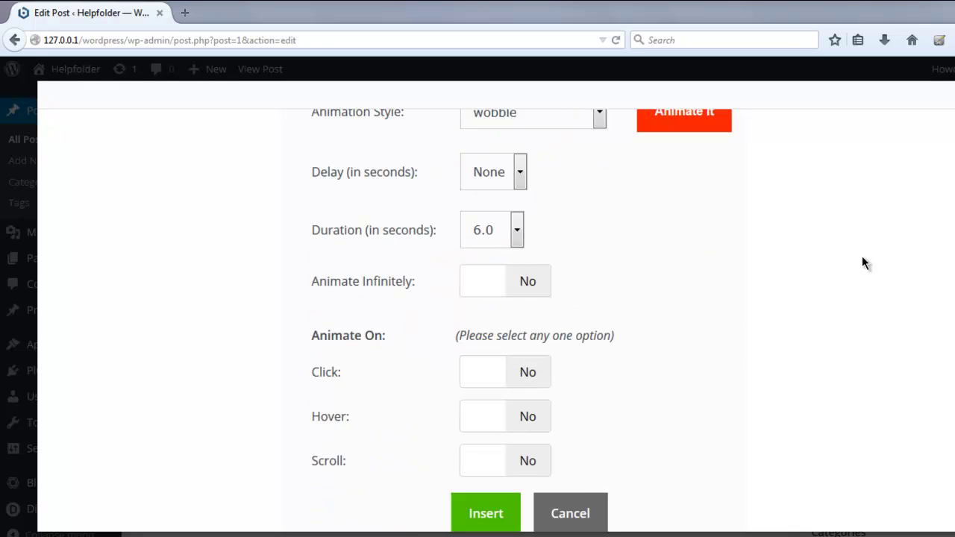
{"action": "scroll", "coordinate": [861, 257], "scroll_direction": "down", "scroll_amount": 1}
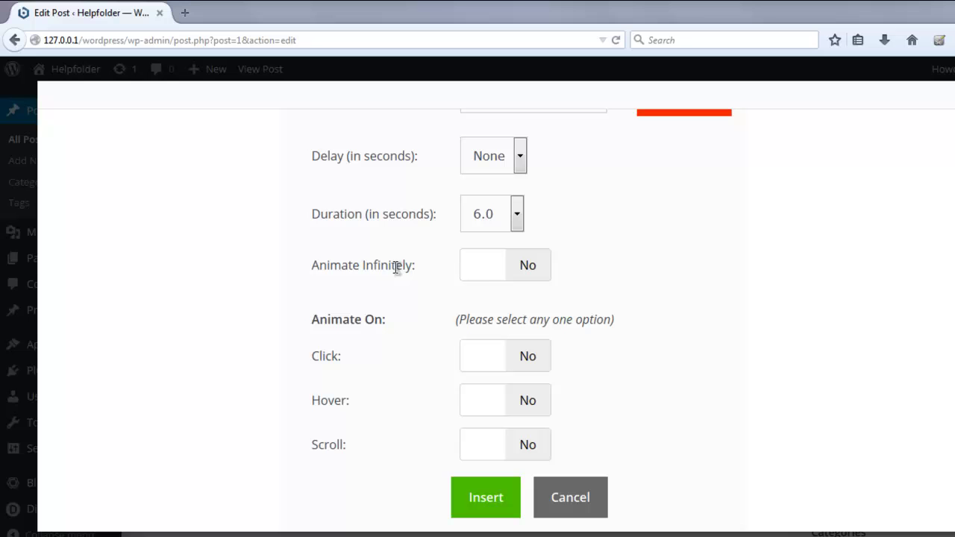
{"action": "left_click", "coordinate": [523, 270]}
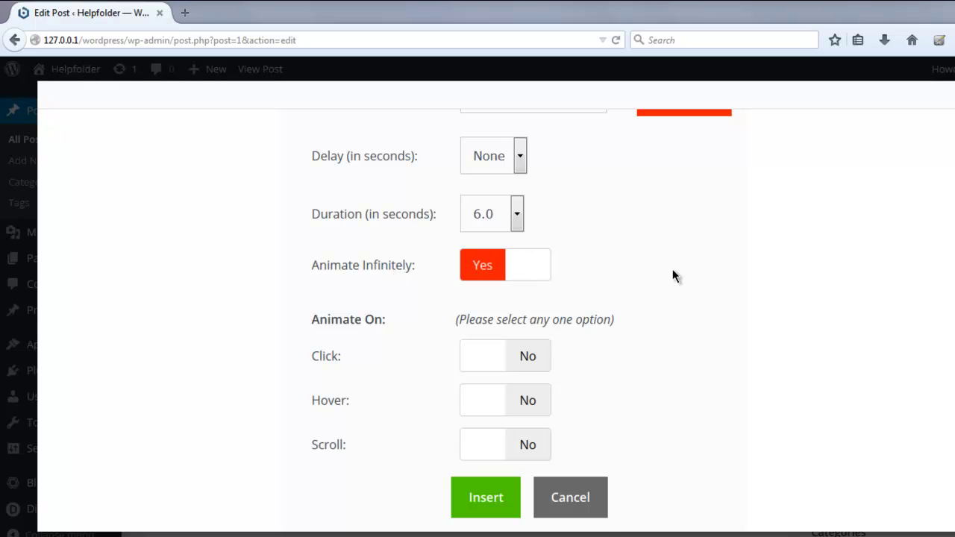
Change the animation style to bounce and set it to trigger on hover.
{"action": "scroll", "coordinate": [672, 276], "scroll_direction": "up", "scroll_amount": 5}
{"action": "left_click", "coordinate": [529, 358]}
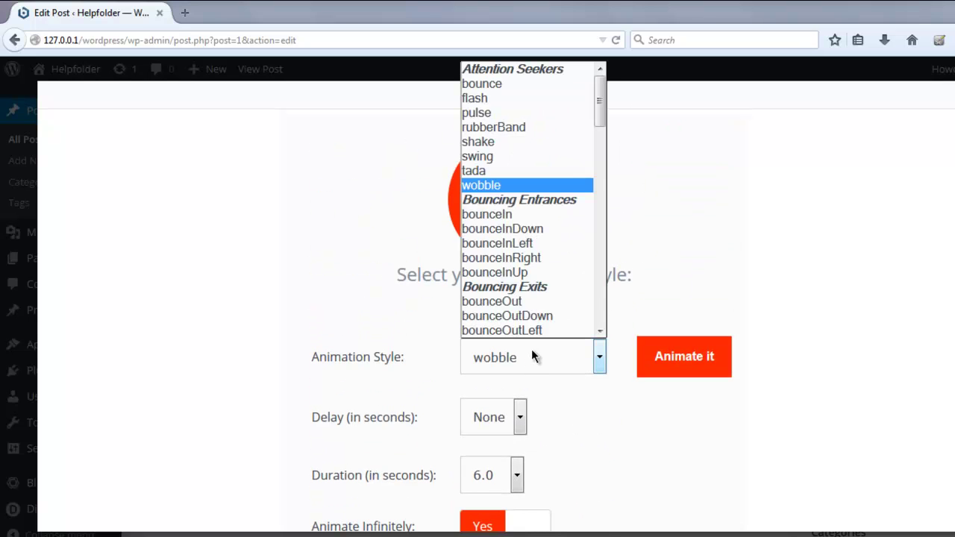
{"action": "key", "text": "Escape"}
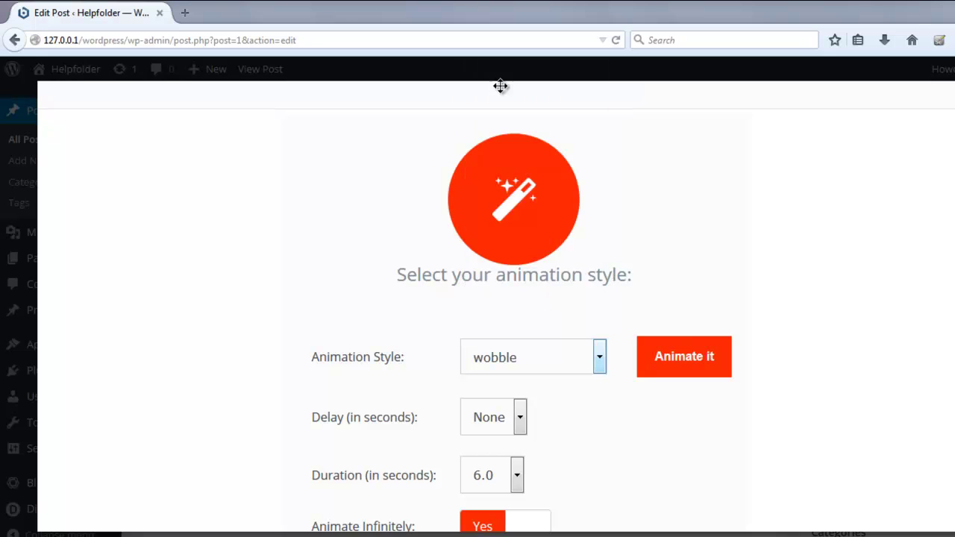
{"action": "key", "text": "b"}
{"action": "scroll", "coordinate": [755, 203], "scroll_direction": "down", "scroll_amount": 2}
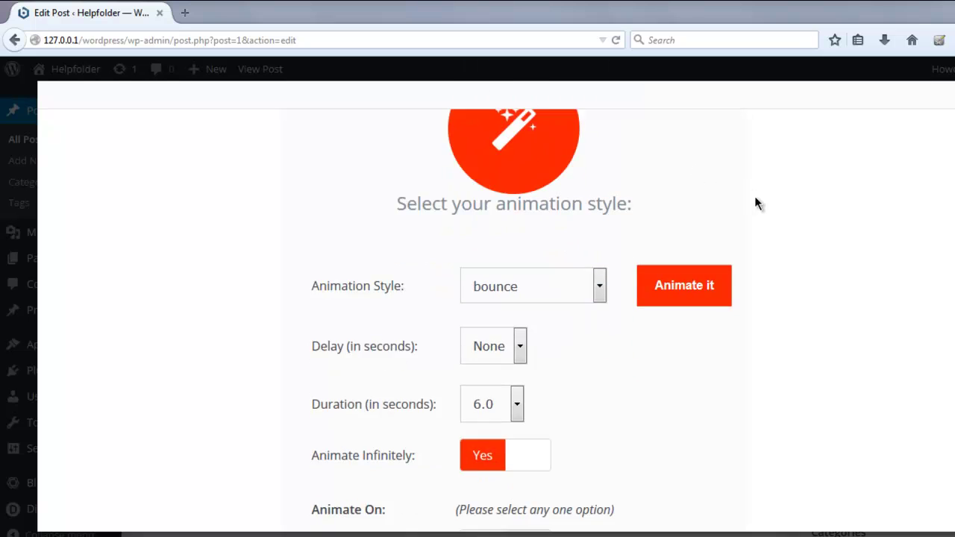
{"action": "scroll", "coordinate": [755, 202], "scroll_direction": "down", "scroll_amount": 5}
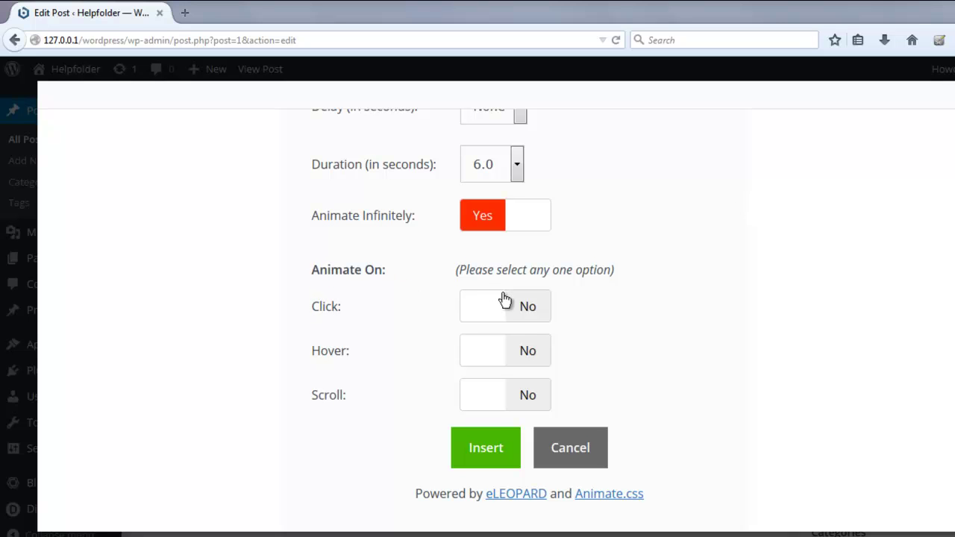
{"action": "left_click", "coordinate": [496, 362]}
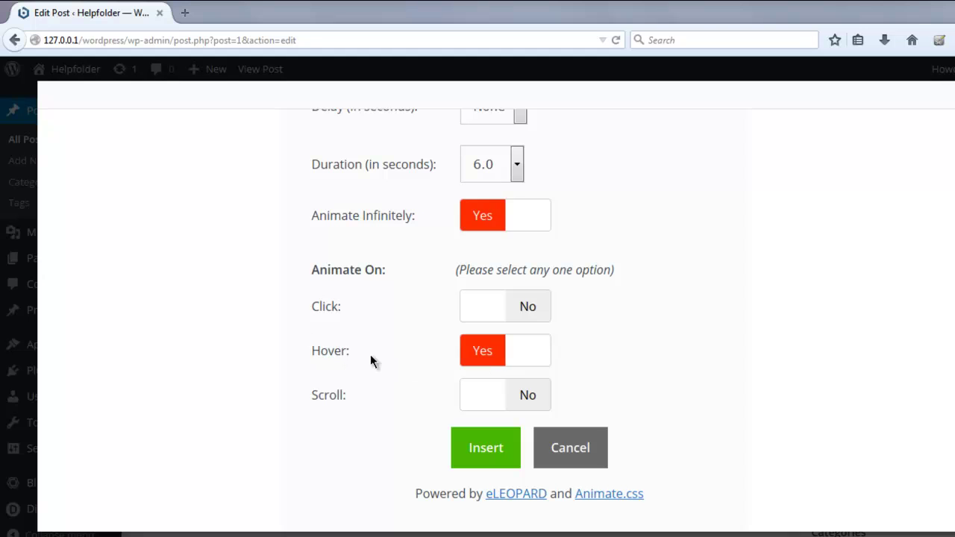
Insert the edsanimate bounce, infinite, hover shortcode around the post text.
{"action": "left_click", "coordinate": [476, 453]}
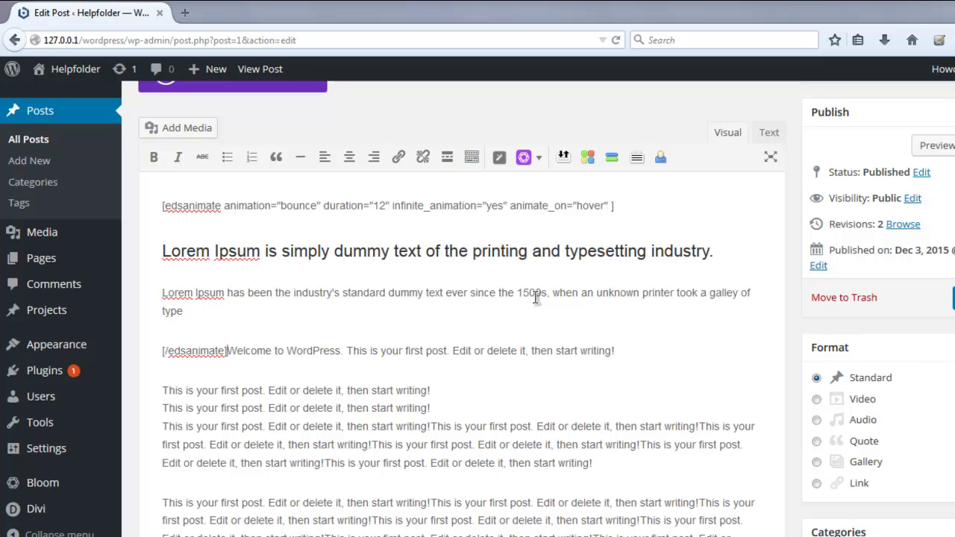
{"action": "scroll", "coordinate": [535, 297], "scroll_direction": "down", "scroll_amount": 4}
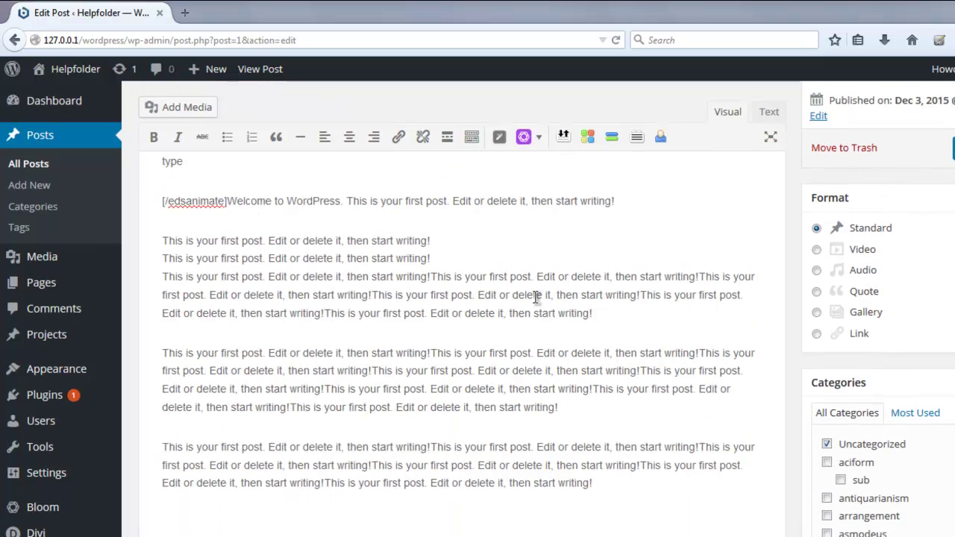
{"action": "scroll", "coordinate": [535, 297], "scroll_direction": "up", "scroll_amount": 4}
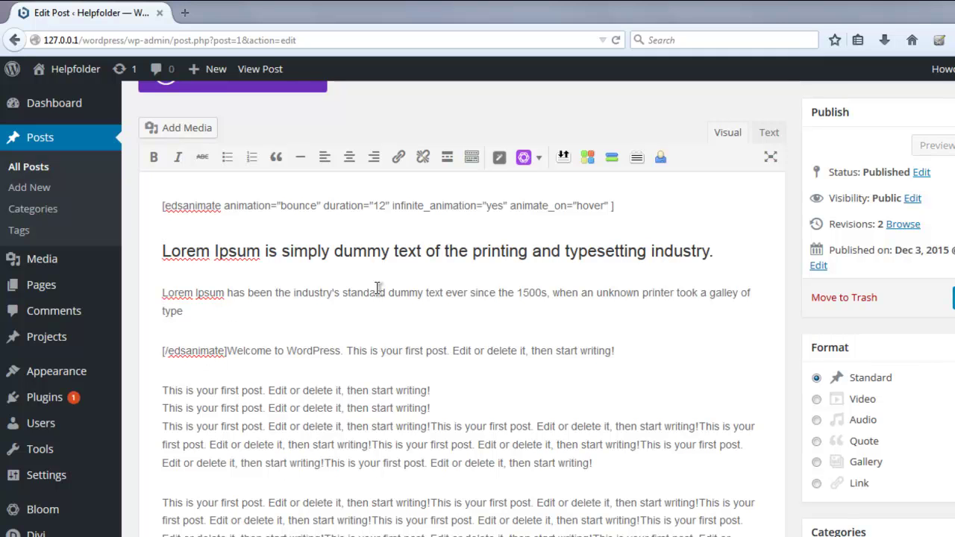
{"action": "scroll", "coordinate": [461, 314], "scroll_direction": "up", "scroll_amount": 2}
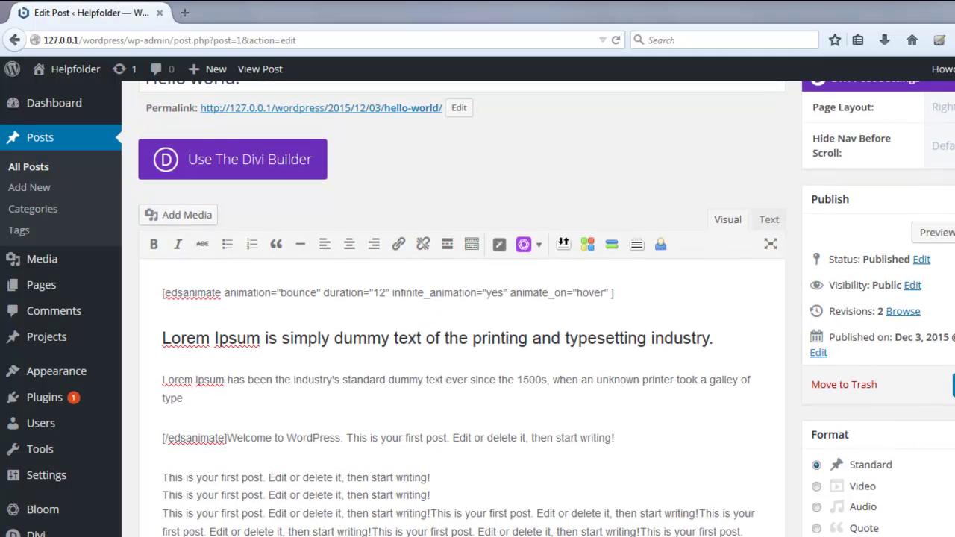
Update the Hello world! post and open the live post in a new tab.
{"action": "left_click", "coordinate": [953, 385]}
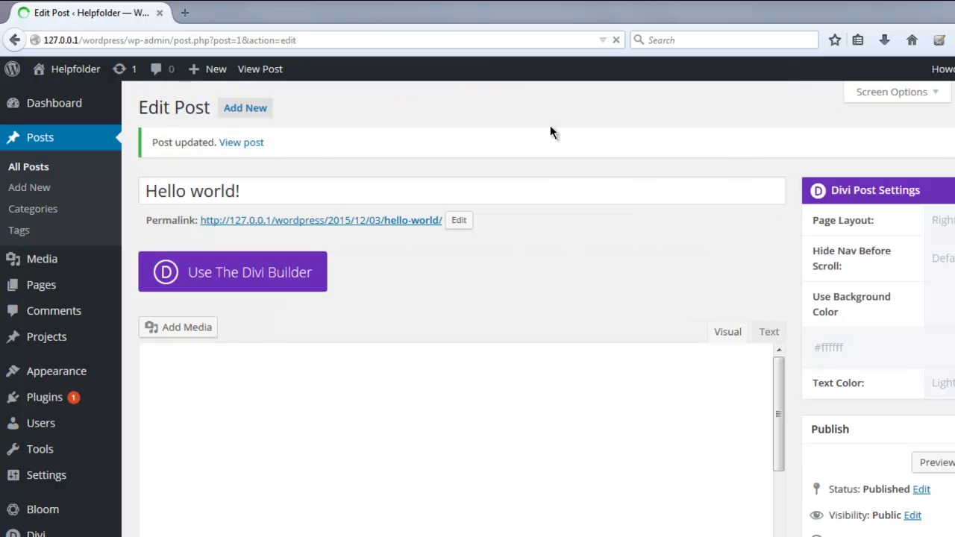
{"action": "right_click", "coordinate": [244, 148]}
{"action": "left_click", "coordinate": [293, 154]}
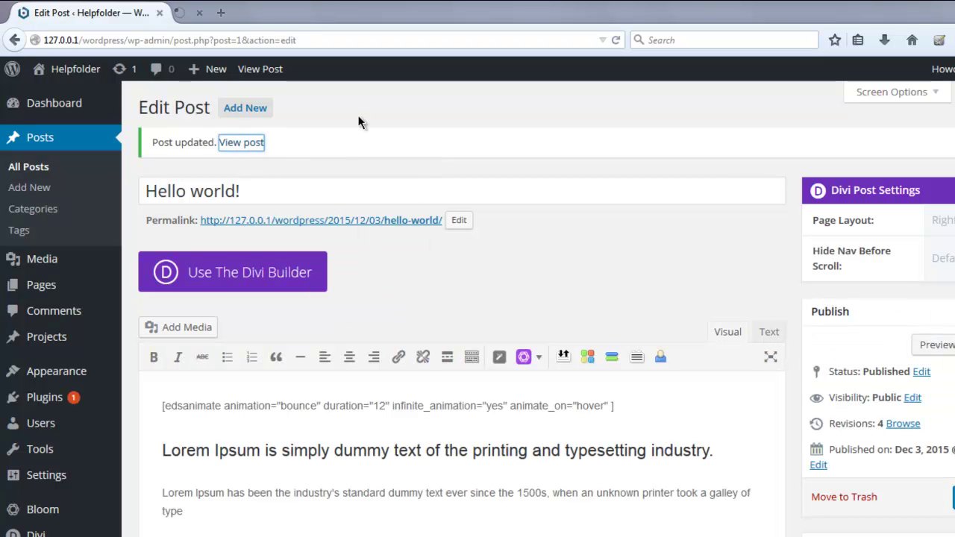
{"action": "left_click", "coordinate": [220, 16]}
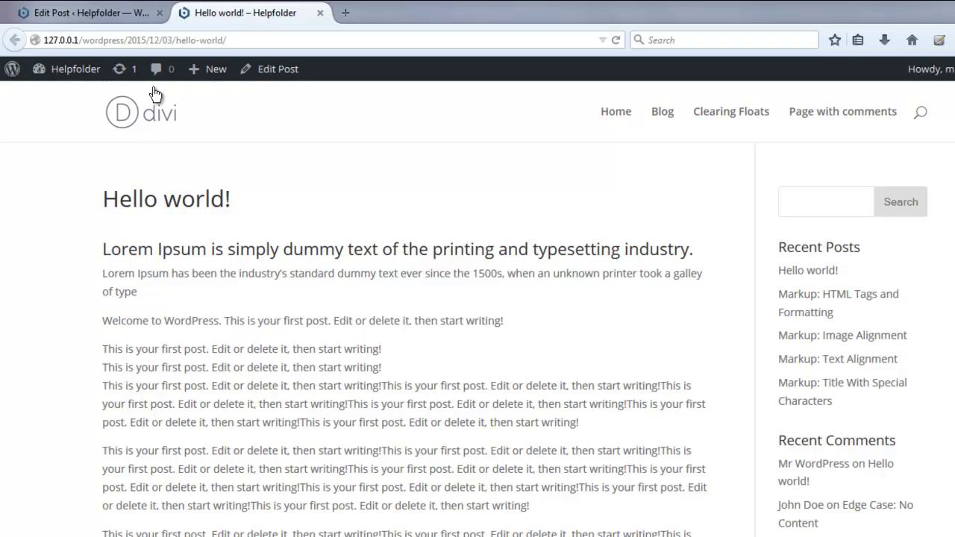
{"action": "left_click", "coordinate": [133, 13]}
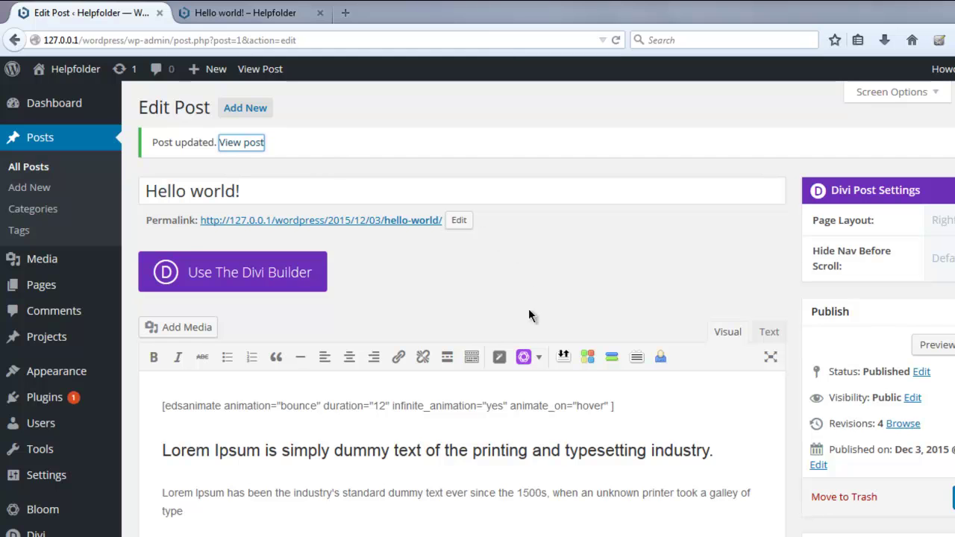